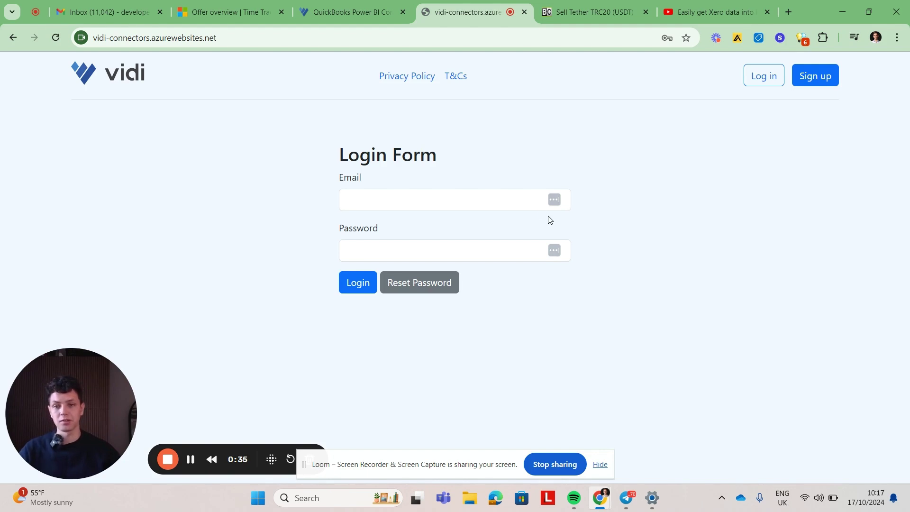
# Step: Start a sign-up with the suggested work e-mail address and request a verification code
pyautogui.click(157, 36)
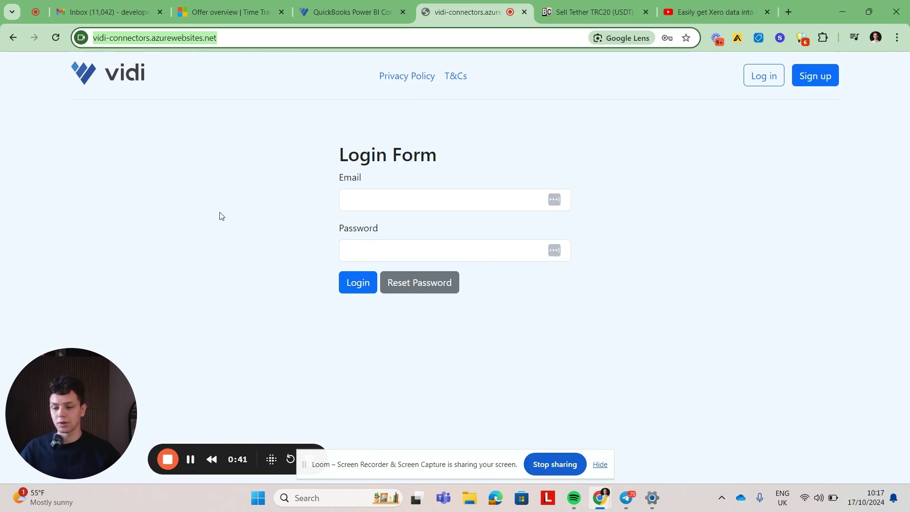
pyautogui.click(243, 230)
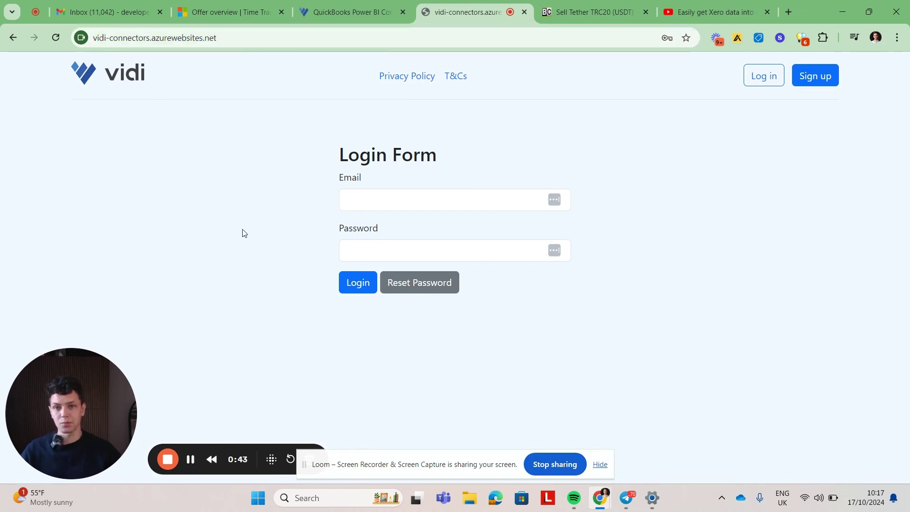
pyautogui.click(817, 77)
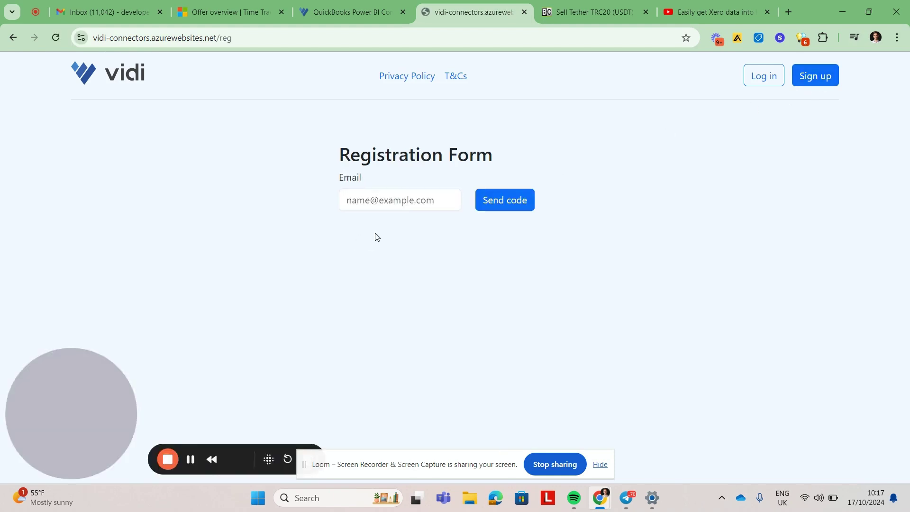
pyautogui.click(394, 203)
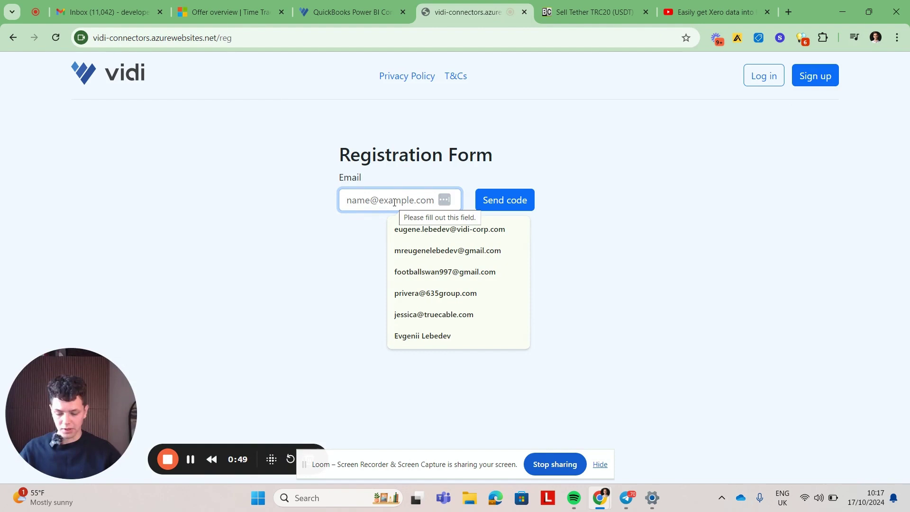
pyautogui.write('develop')
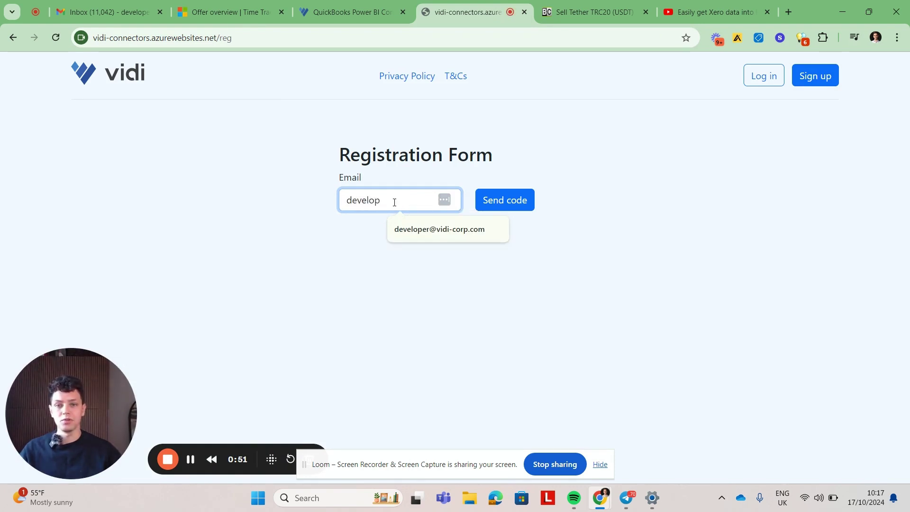
pyautogui.click(406, 229)
pyautogui.click(518, 198)
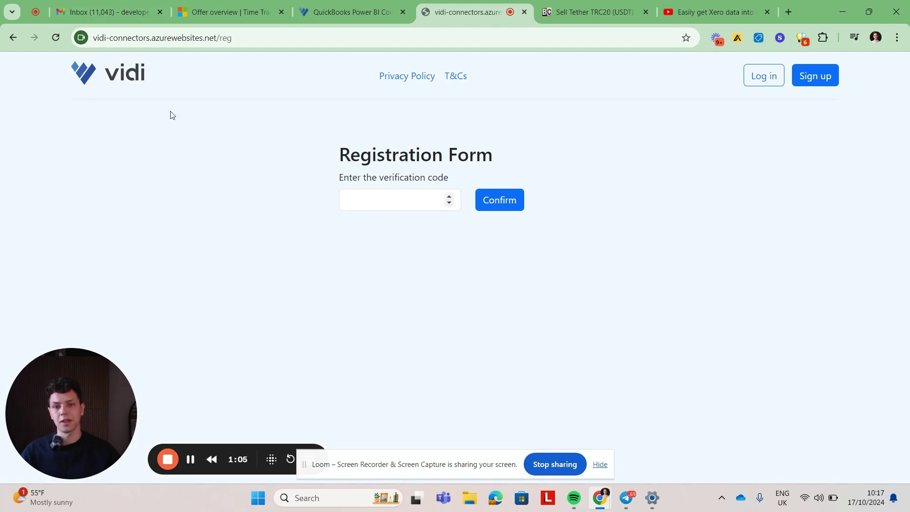
# Step: Copy the verification code from the VIDI Data Loader e-mail in Gmail and return to the portal
pyautogui.click(110, 10)
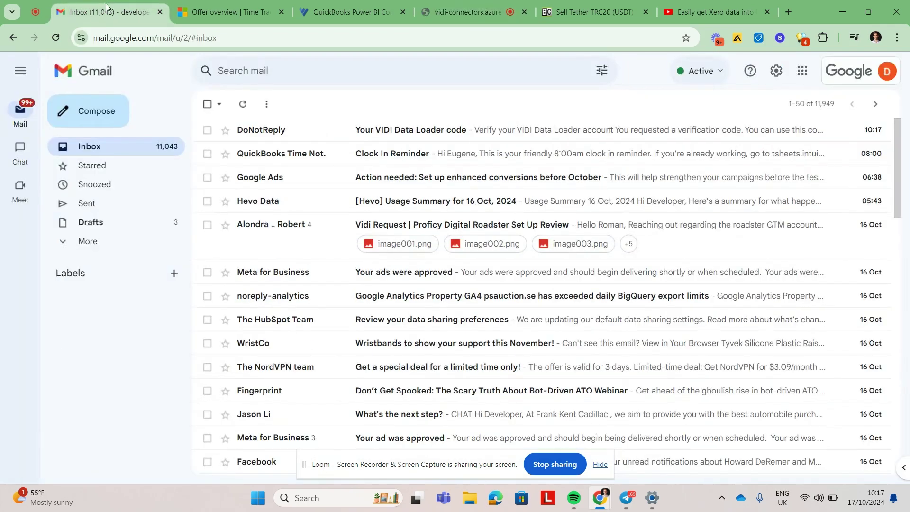
pyautogui.click(339, 138)
pyautogui.doubleClick(241, 279)
pyautogui.hotkey('ctrl', 'c')
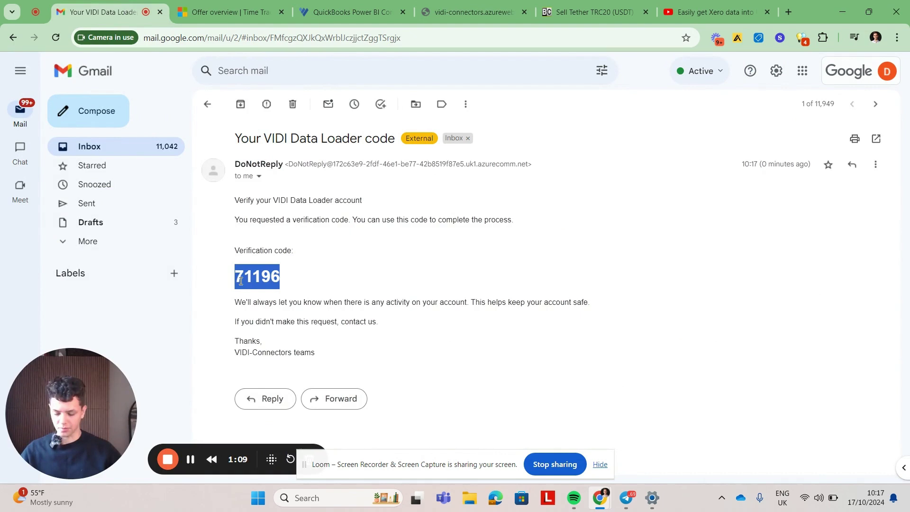
pyautogui.click(474, 11)
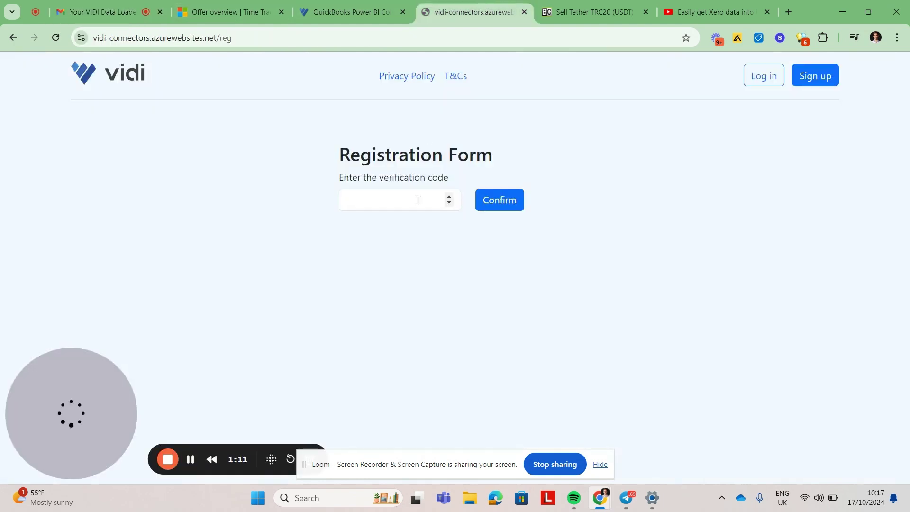
# Step: Paste the emailed verification code and confirm it
pyautogui.click(418, 200)
pyautogui.hotkey('ctrl', 'v')
pyautogui.click(501, 204)
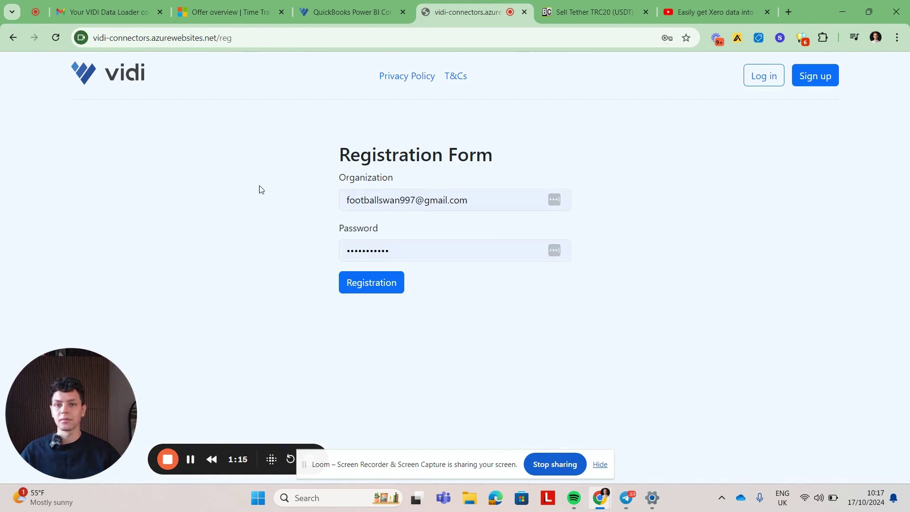
# Step: Replace the prefilled organization with Vidi_Corp_ltd_demo
pyautogui.tripleClick(363, 207)
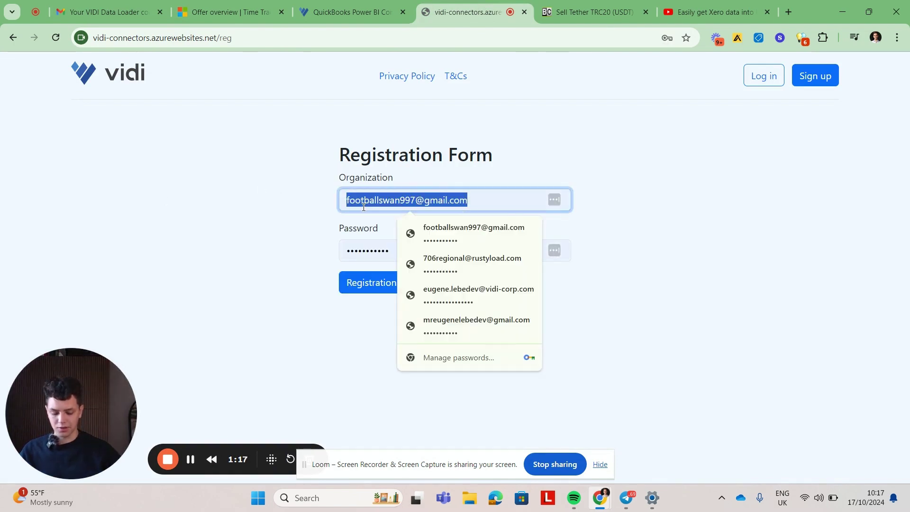
pyautogui.write('Vidi')
pyautogui.press('Escape')
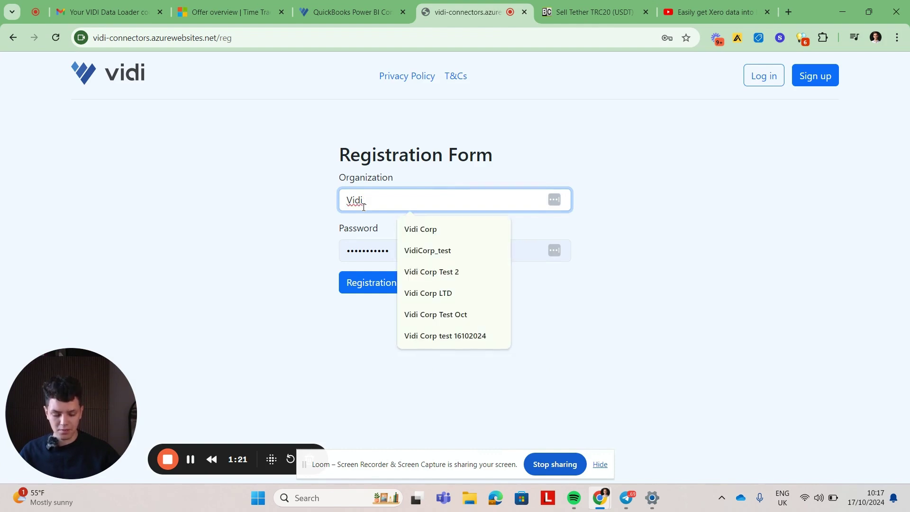
pyautogui.write('Voqd')
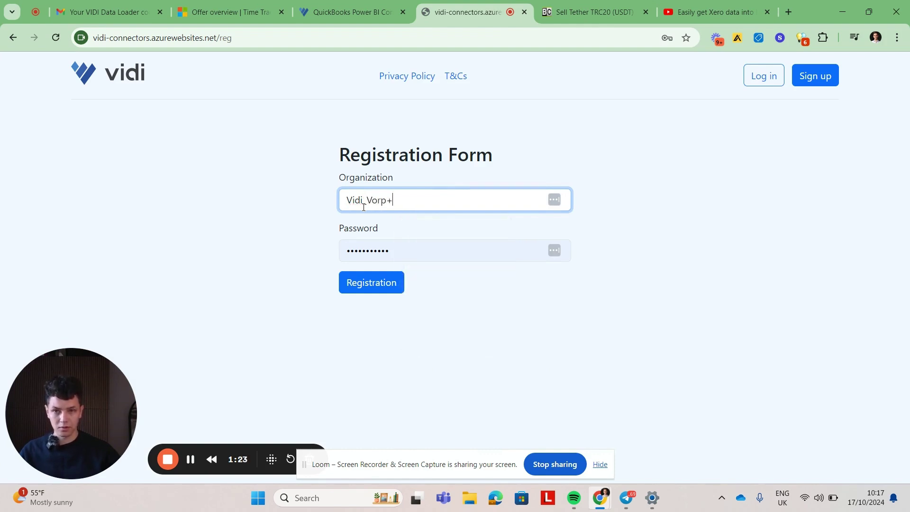
pyautogui.press('BackSpace')
pyautogui.press('BackSpace')
pyautogui.press('BackSpace')
pyautogui.press('BackSpace')
pyautogui.write('Corp')
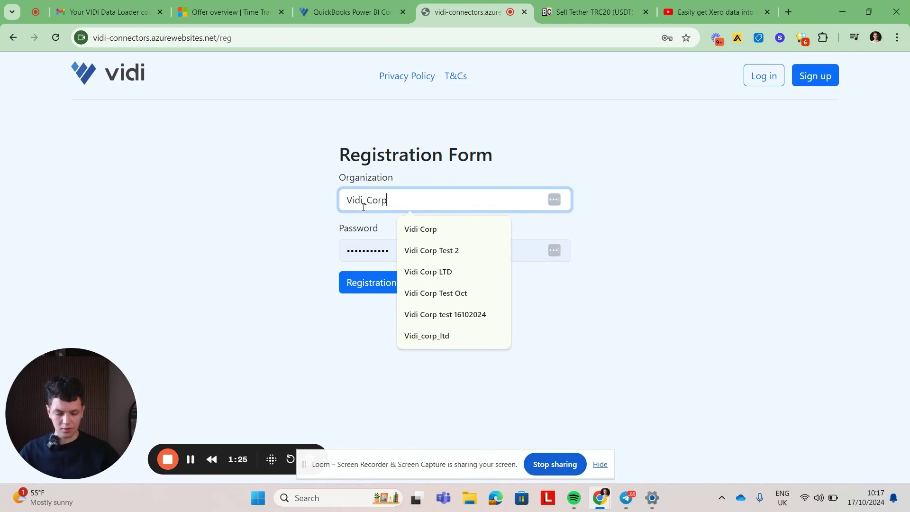
pyautogui.write('ltd t')
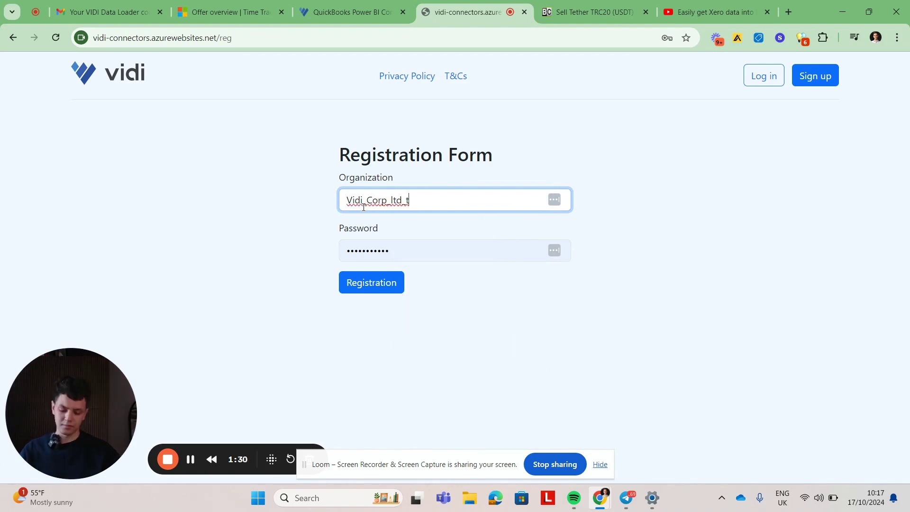
pyautogui.press('BackSpace')
pyautogui.write('demo')
# Step: Replace the prefilled password with a new account password and submit the registration
pyautogui.doubleClick(370, 248)
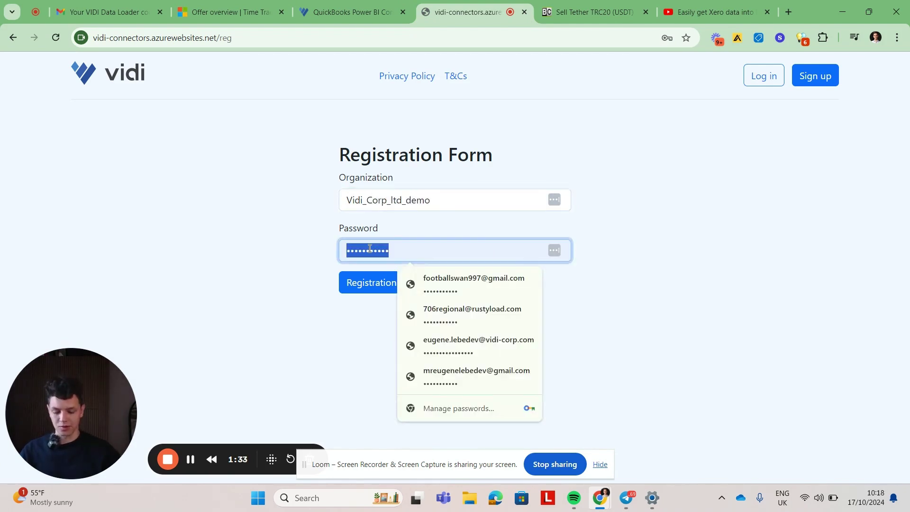
pyautogui.write('passwor')
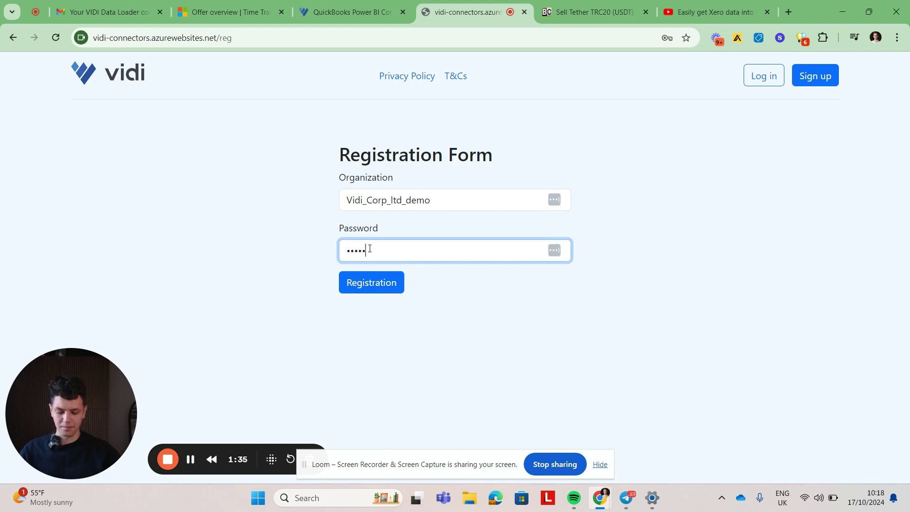
pyautogui.write('d123')
pyautogui.click(353, 284)
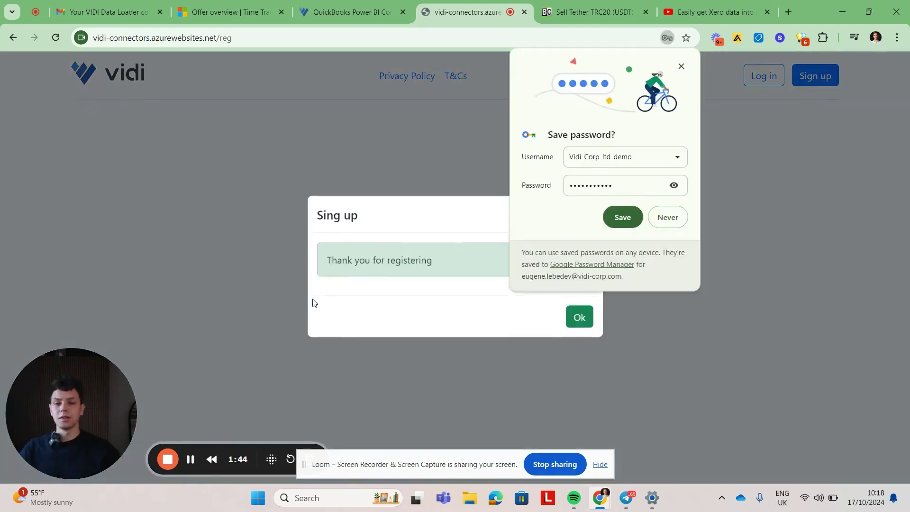
# Step: Log in with the saved work account login, then dismiss Chrome's save-password prompt
pyautogui.click(581, 318)
pyautogui.click(683, 67)
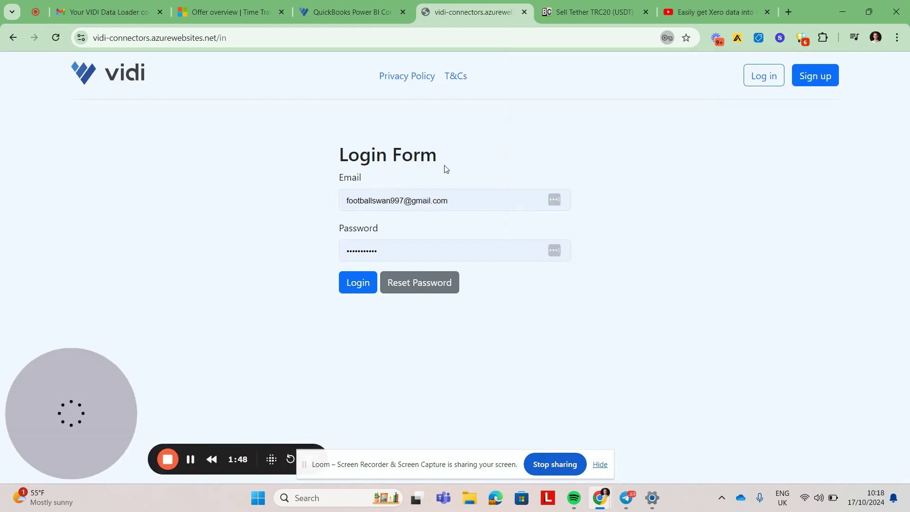
pyautogui.tripleClick(415, 197)
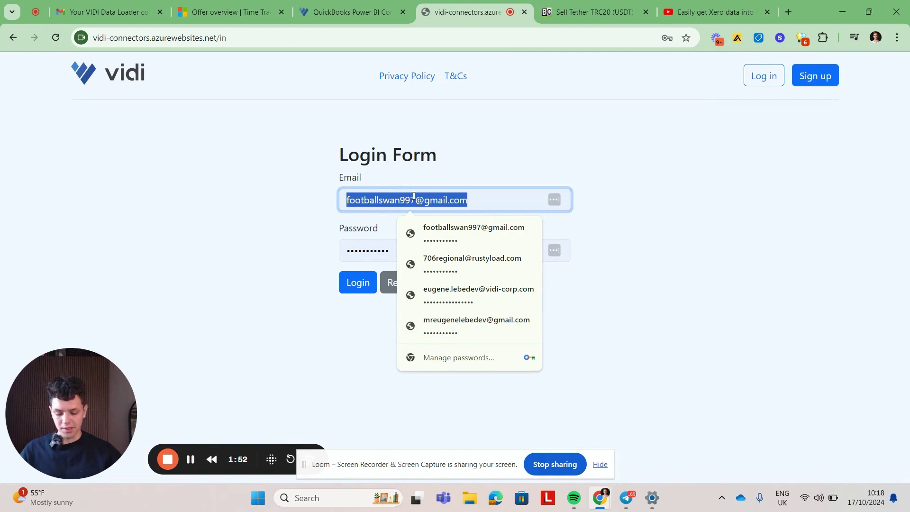
pyautogui.click(397, 230)
pyautogui.click(368, 241)
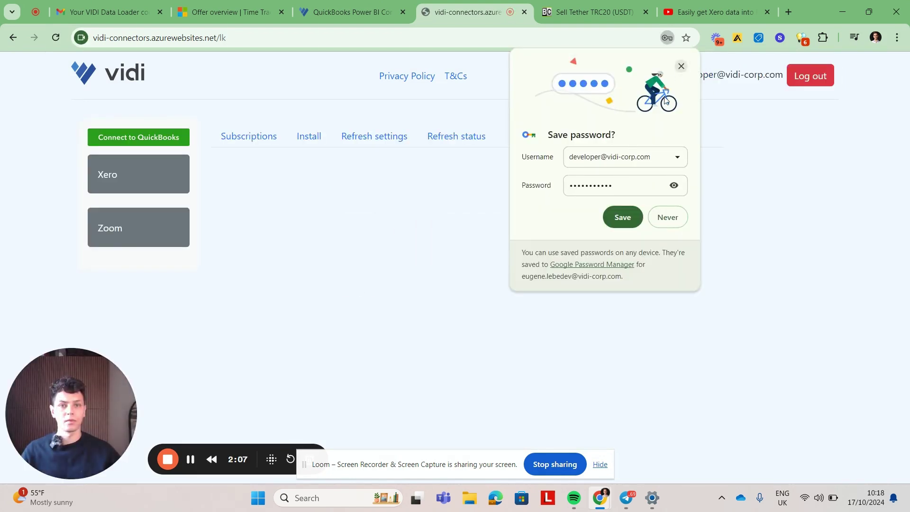
pyautogui.click(622, 216)
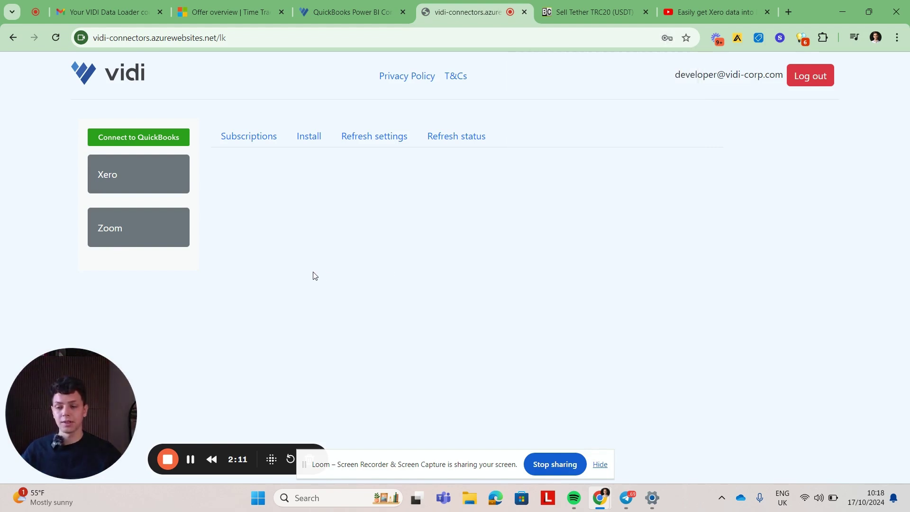
# Step: Leave the server name empty, tick 'Use VIDI Database', and install the QuickBooks connector tables
pyautogui.click(313, 138)
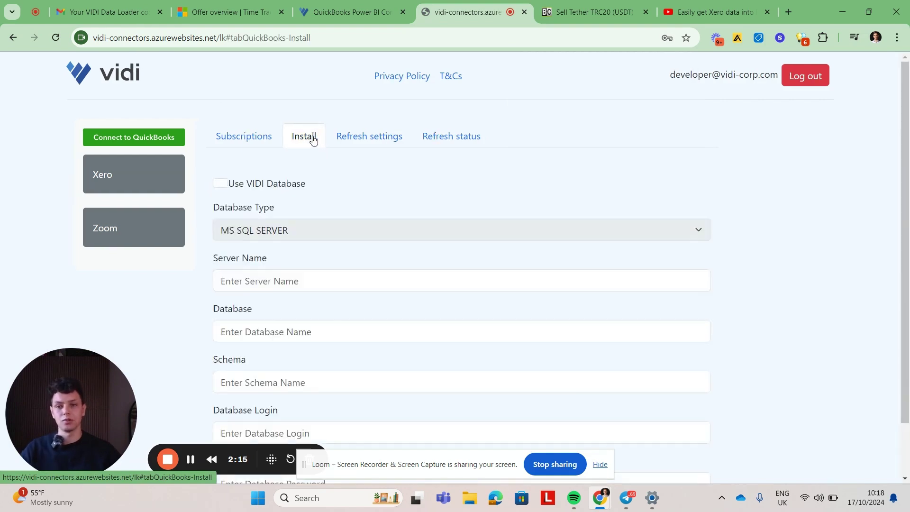
pyautogui.scroll(-1, 332, 165)
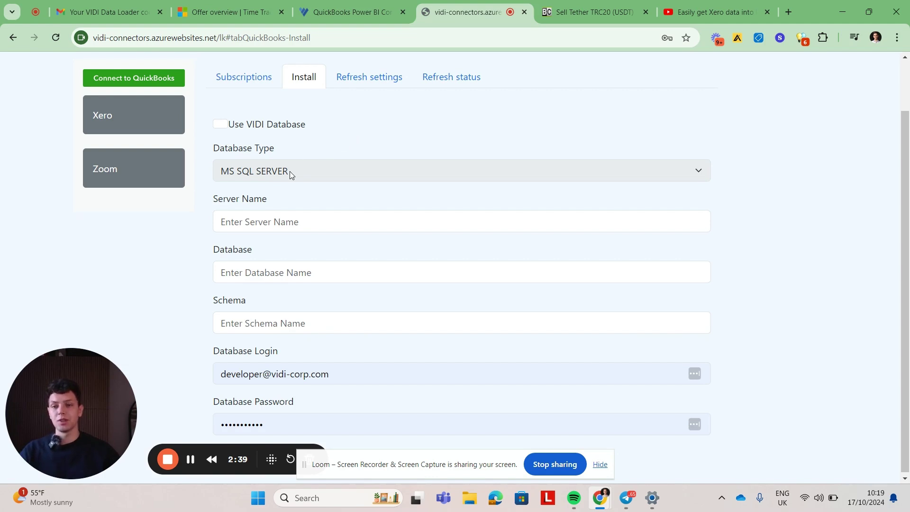
pyautogui.click(277, 226)
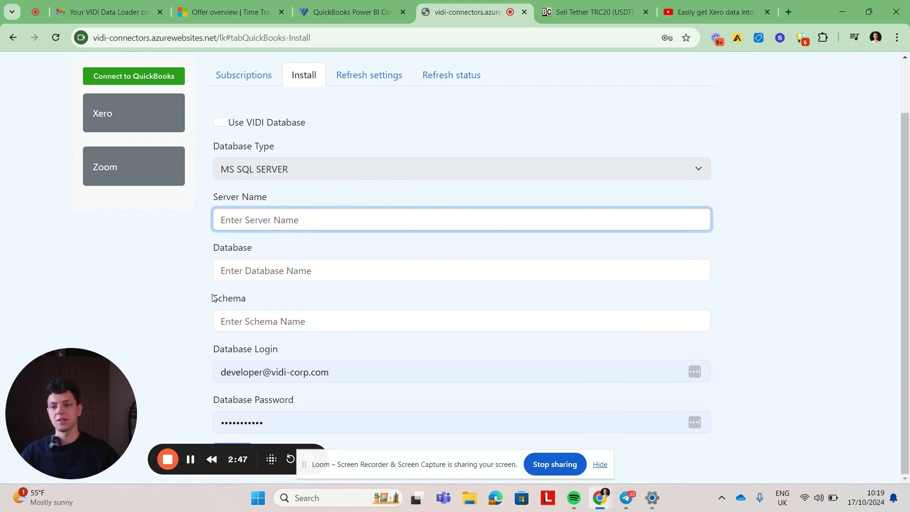
pyautogui.click(179, 307)
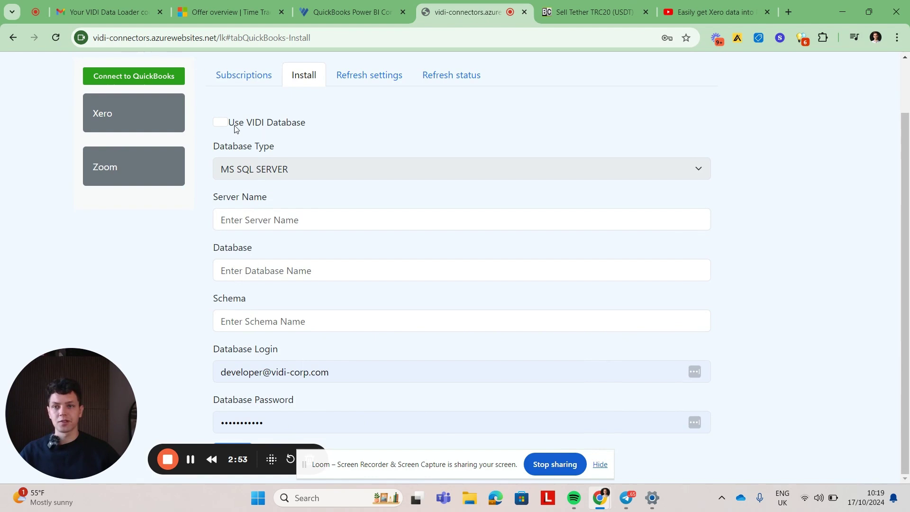
pyautogui.click(225, 124)
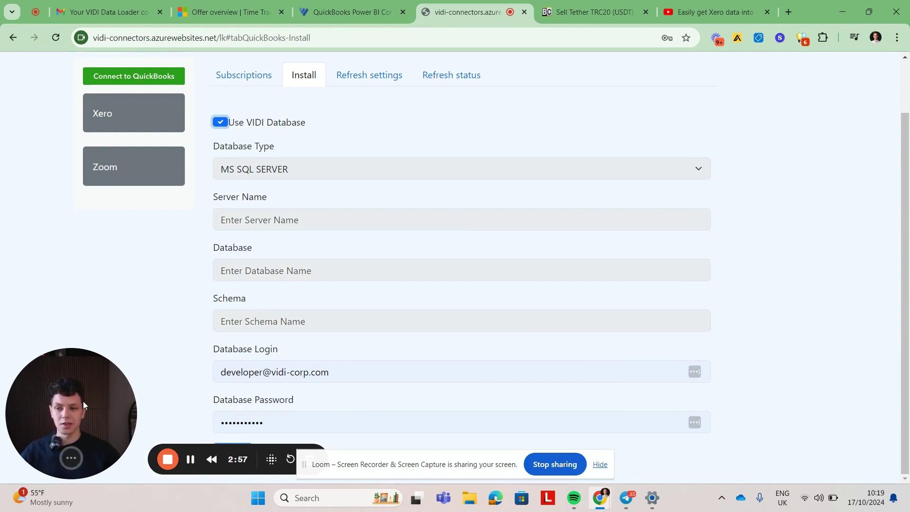
pyautogui.moveTo(84, 401); pyautogui.dragTo(702, 439)
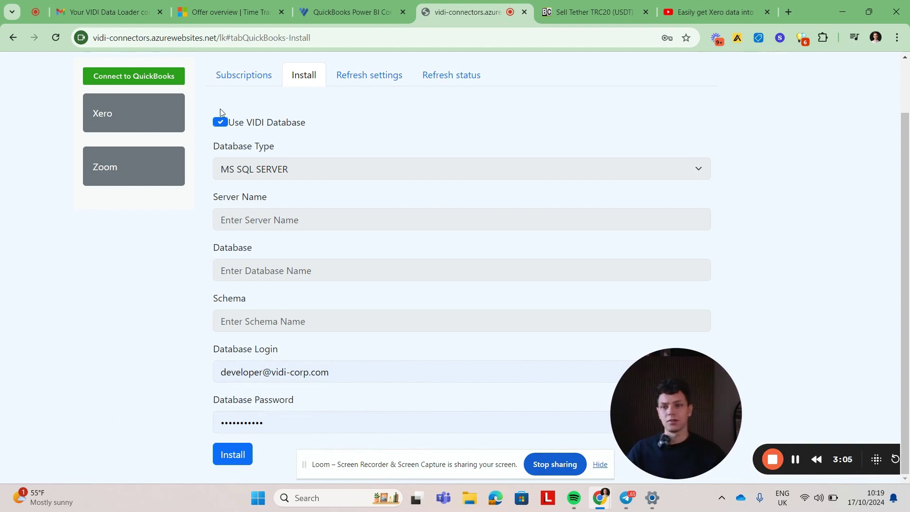
pyautogui.click(233, 455)
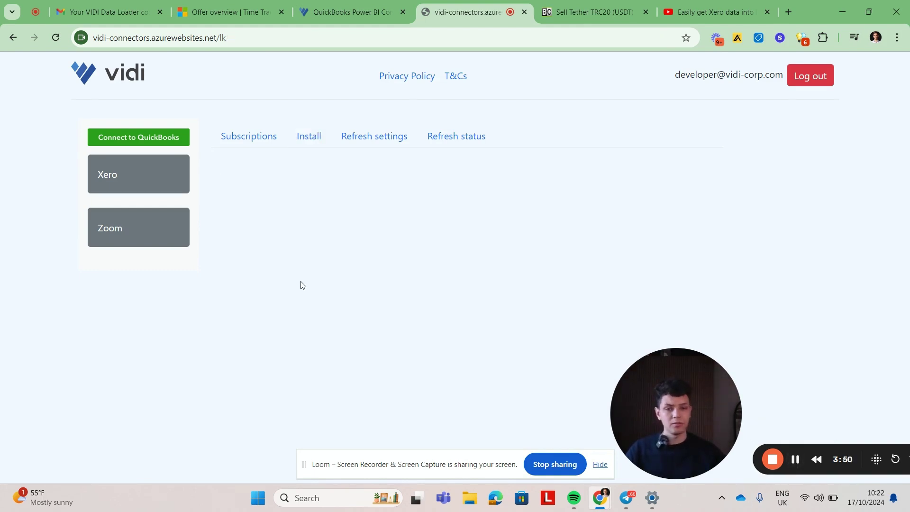
# Step: Sign in with the saved Intuit account and connect the company Vidi Corp LTD
pyautogui.click(308, 144)
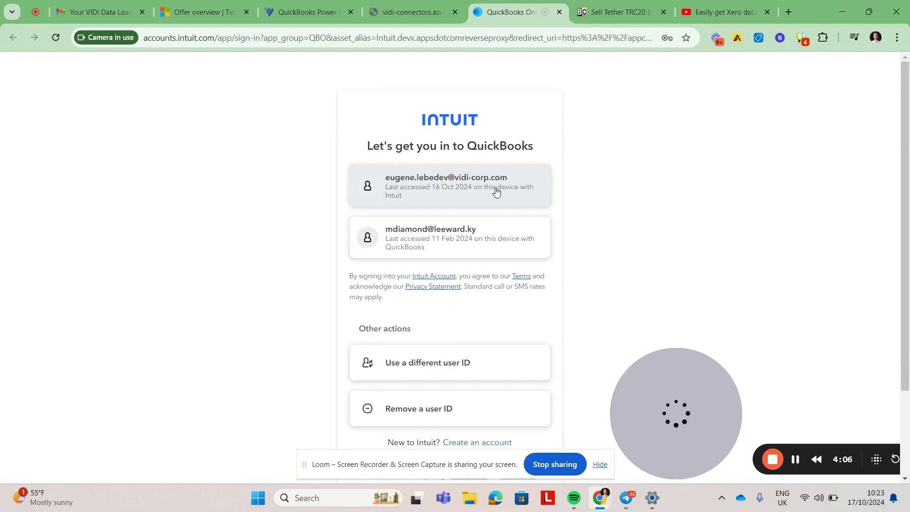
pyautogui.click(497, 191)
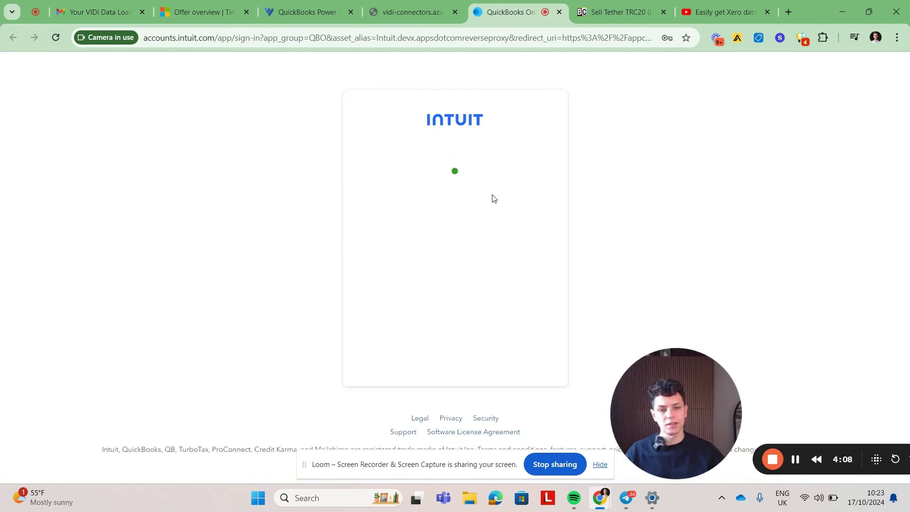
pyautogui.click(412, 255)
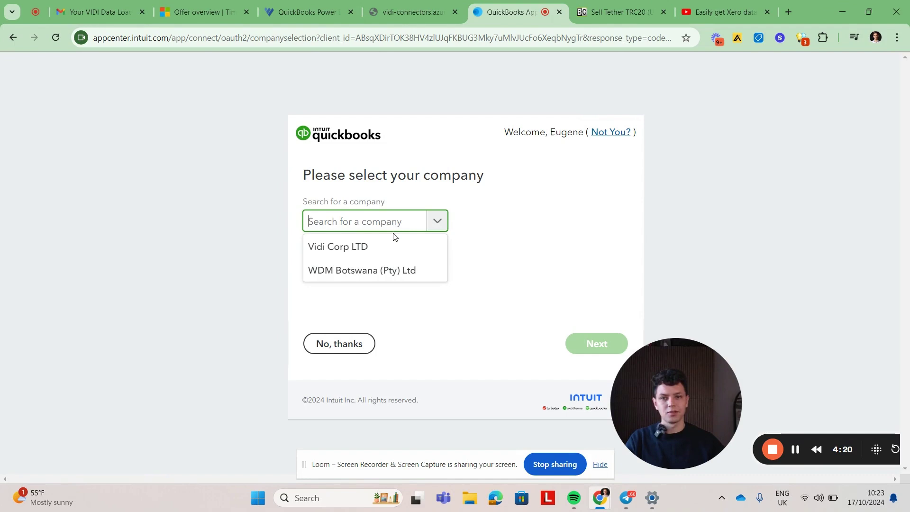
pyautogui.click(392, 247)
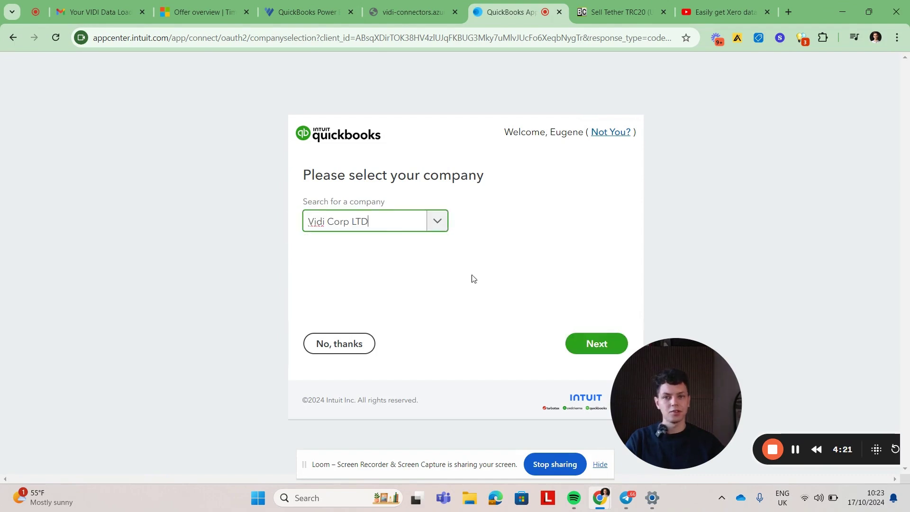
pyautogui.click(584, 343)
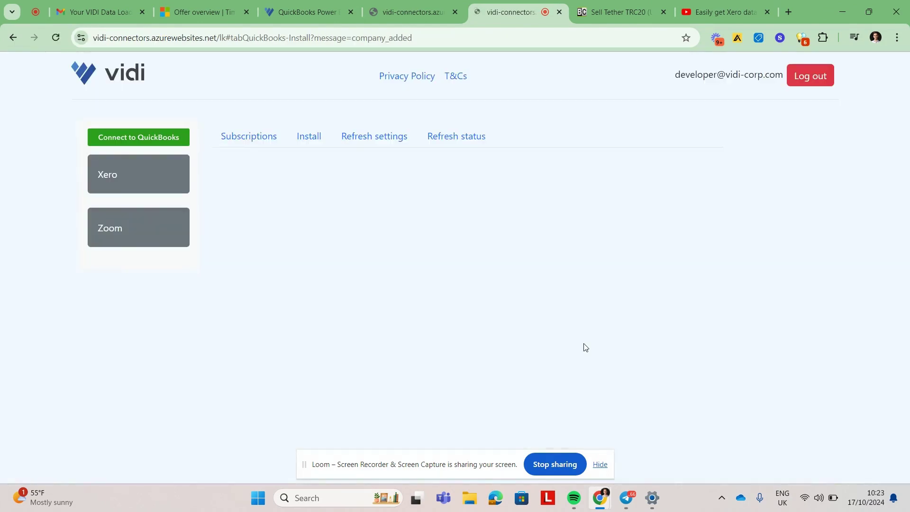
# Step: Show the Install tab listing Vidi Corp LTD among the connected companies
pyautogui.click(309, 137)
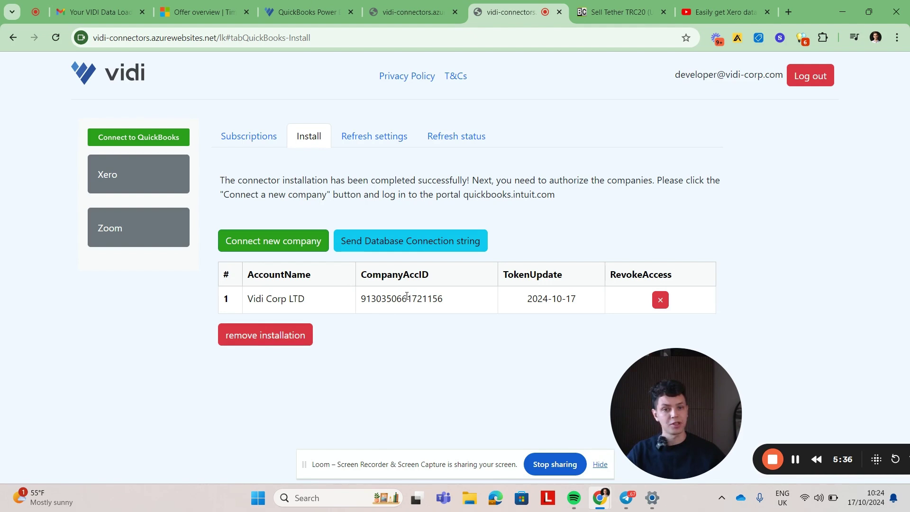
# Step: Check Refresh status and reload the page until every Vidi Corp LTD table shows 100%
pyautogui.click(456, 138)
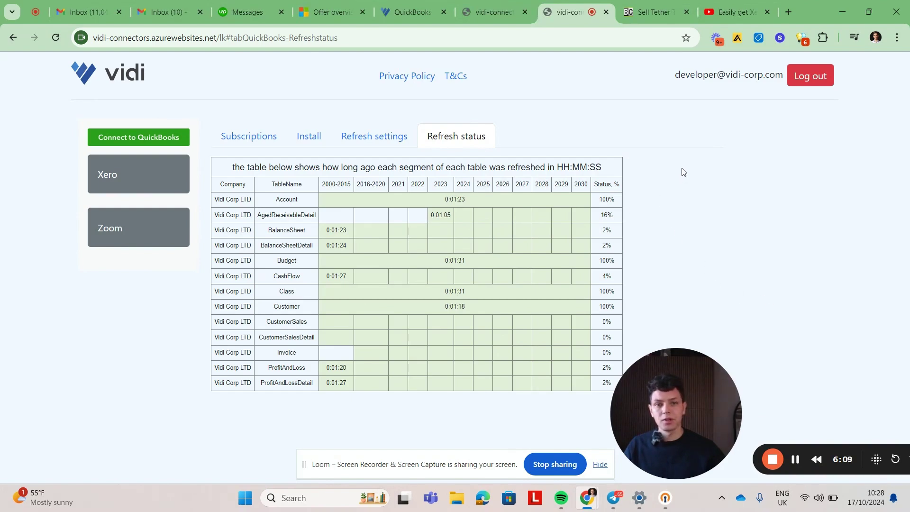
pyautogui.click(55, 37)
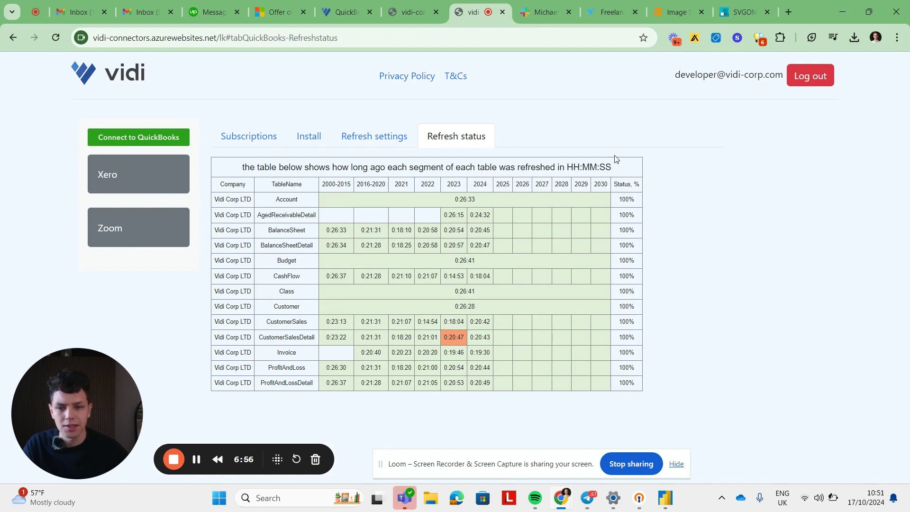
# Step: Email the database connection string from the Install tab and dismiss the email-sent confirmation
pyautogui.click(299, 137)
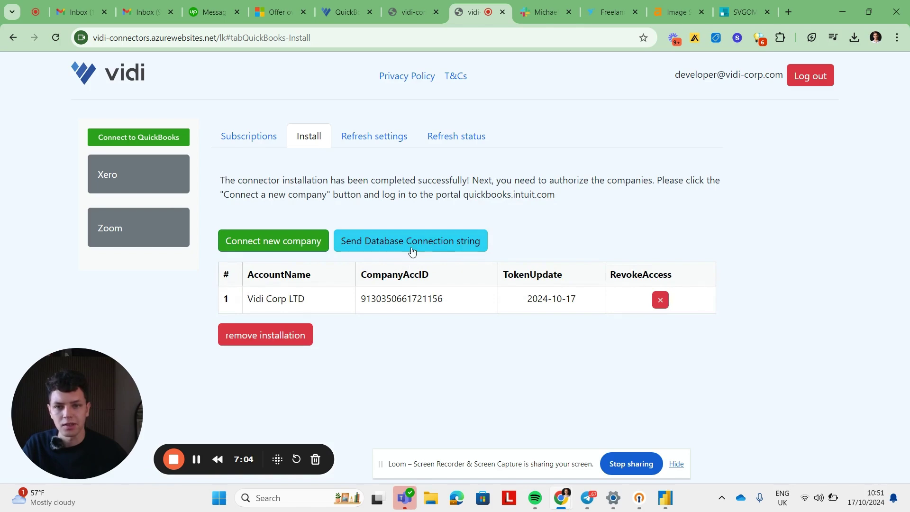
pyautogui.click(412, 250)
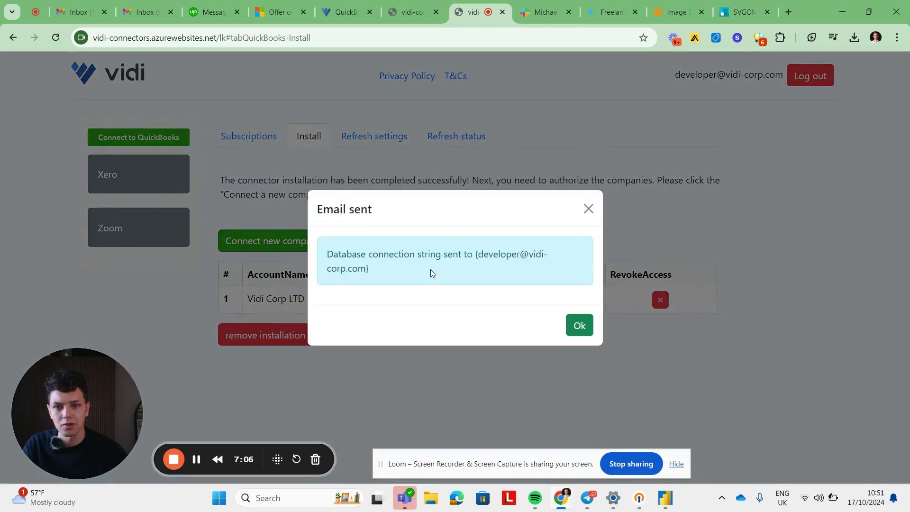
pyautogui.moveTo(479, 254); pyautogui.dragTo(473, 269)
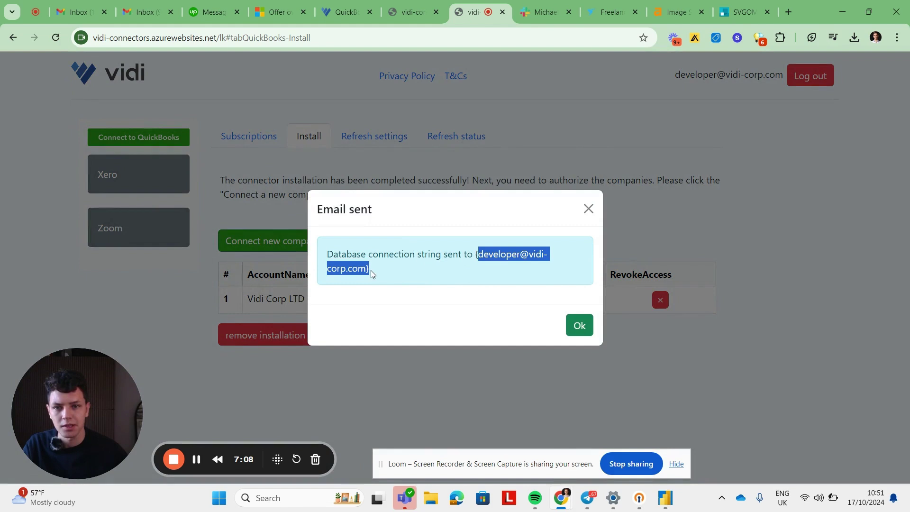
pyautogui.moveTo(360, 275); pyautogui.dragTo(367, 278)
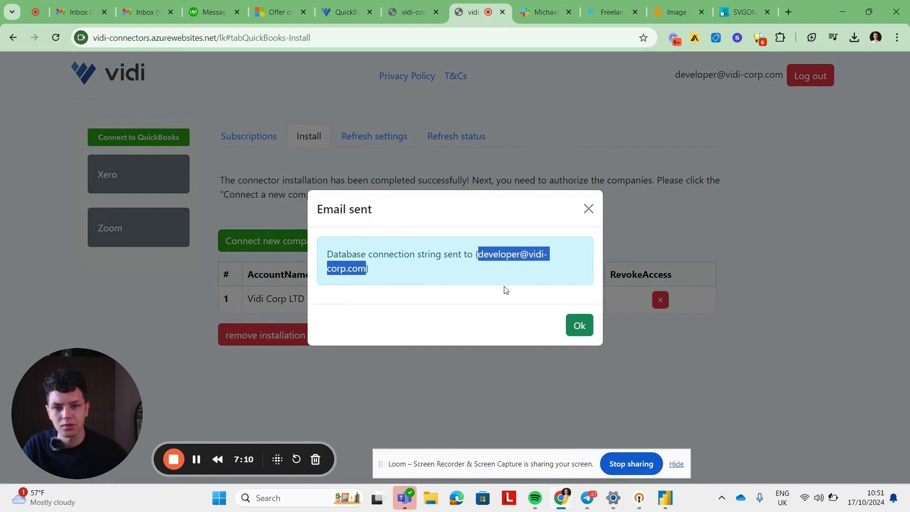
pyautogui.click(576, 332)
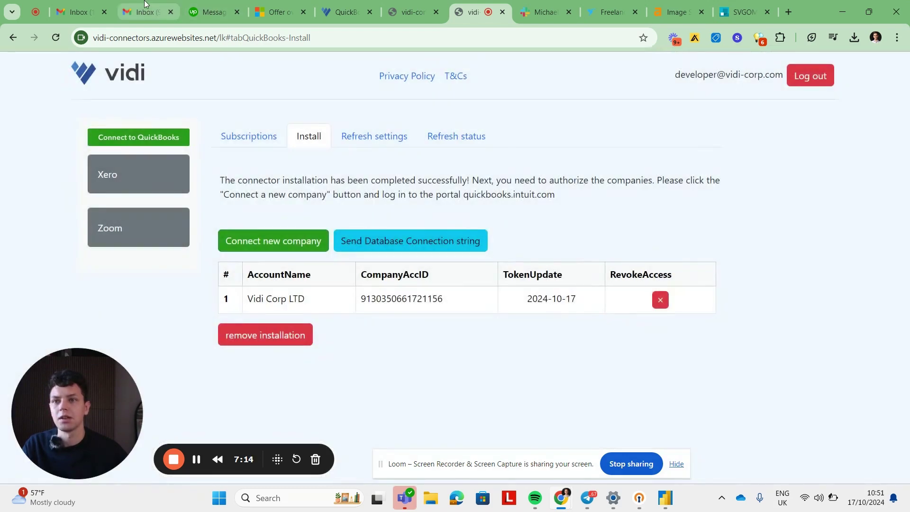
# Step: Open the connection-string email in Gmail and download the QuickbooksTemplate (1).pbit template
pyautogui.click(78, 12)
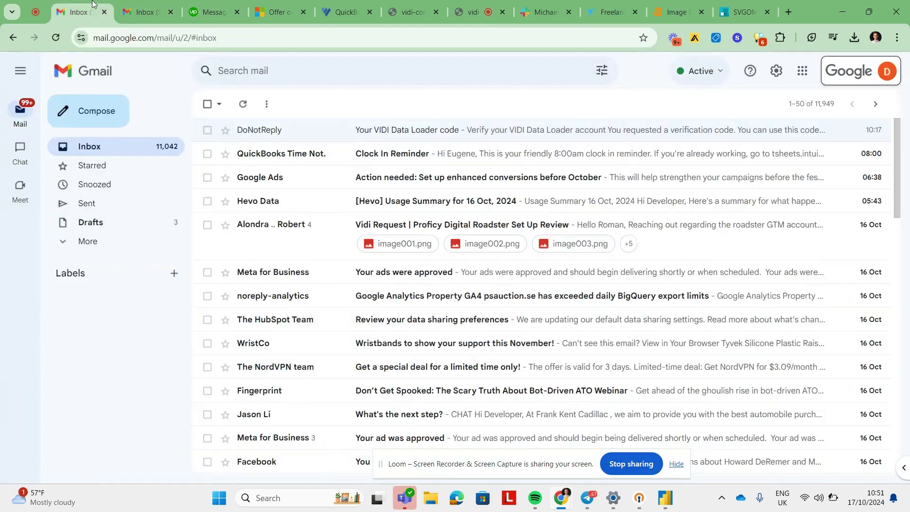
pyautogui.click(164, 152)
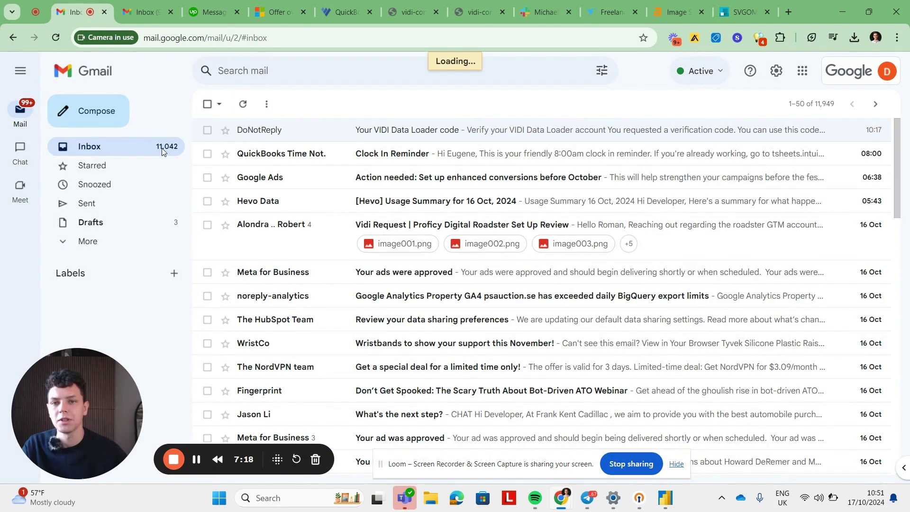
pyautogui.click(385, 131)
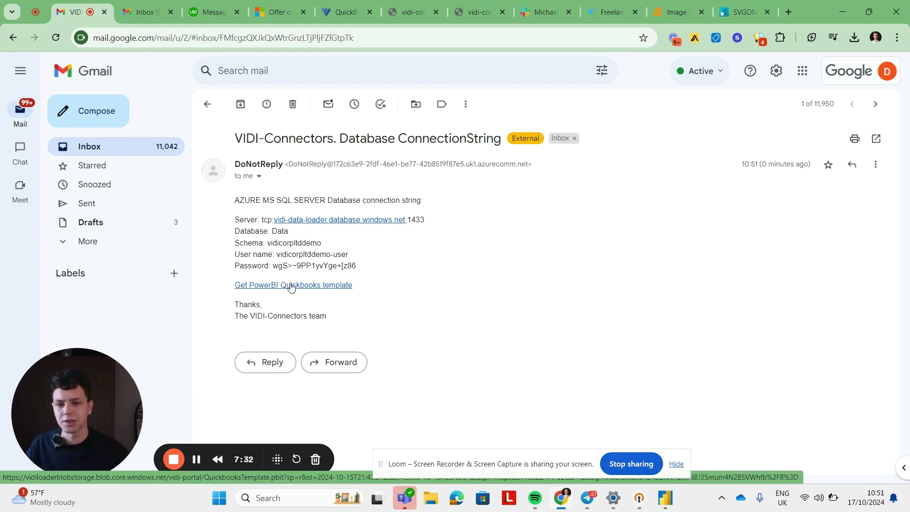
pyautogui.click(291, 287)
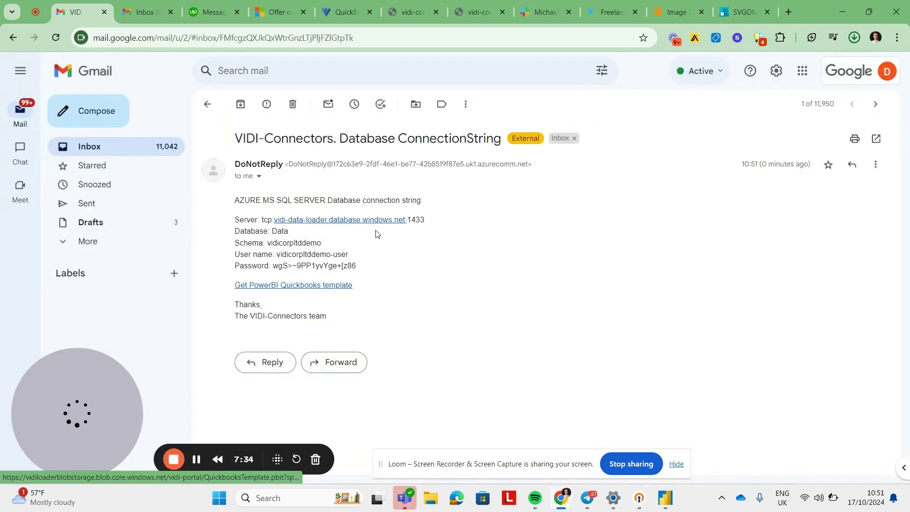
pyautogui.click(856, 37)
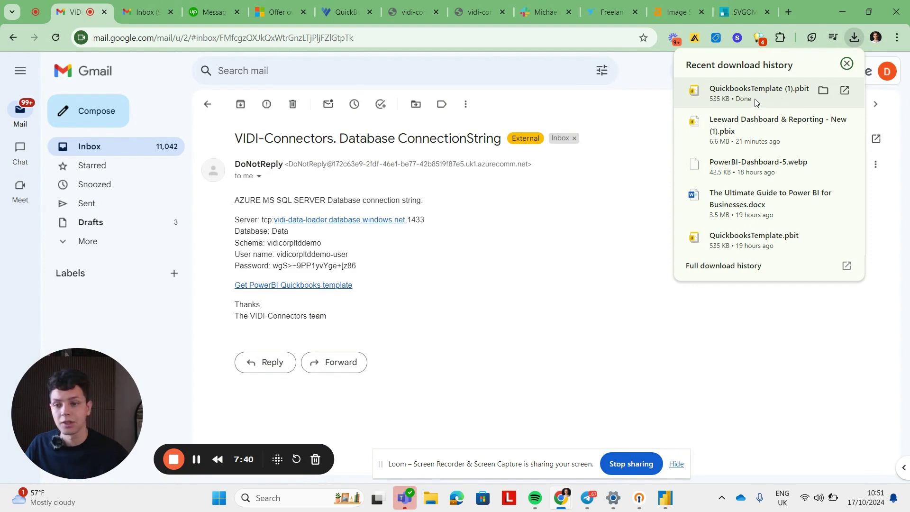
pyautogui.click(548, 255)
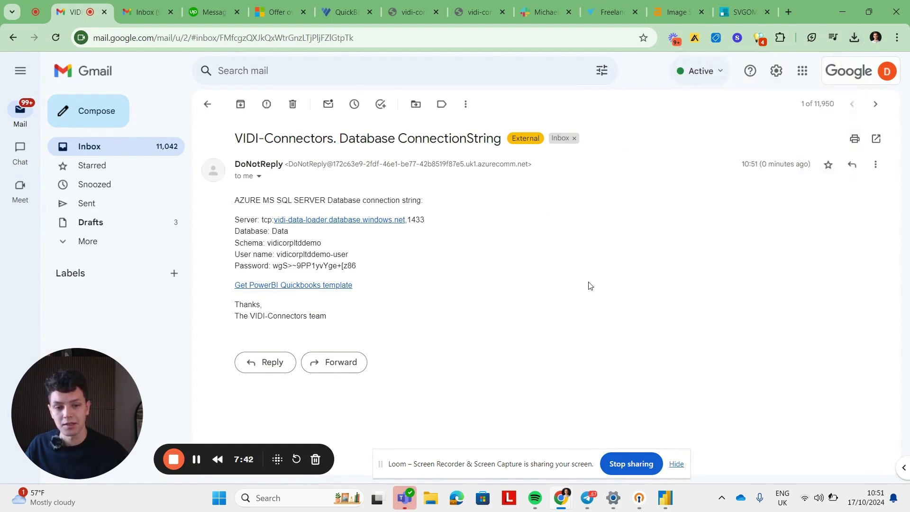
# Step: Import QuickbooksTemplate (1).pbit from Downloads as a Power BI template into a blank report
pyautogui.click(679, 507)
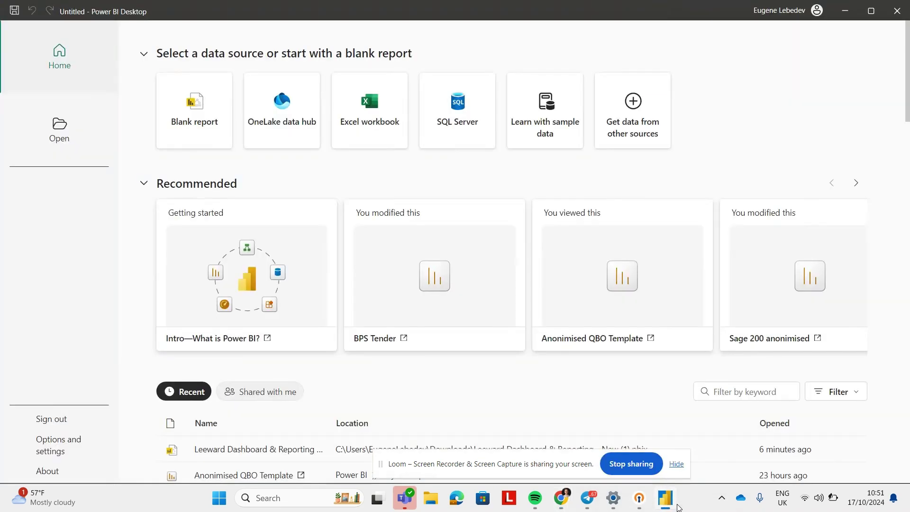
pyautogui.click(189, 143)
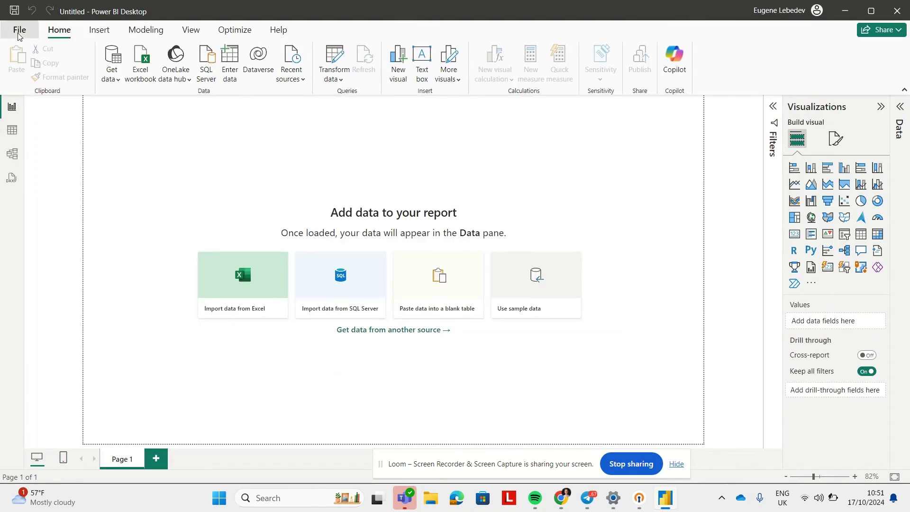
pyautogui.click(20, 33)
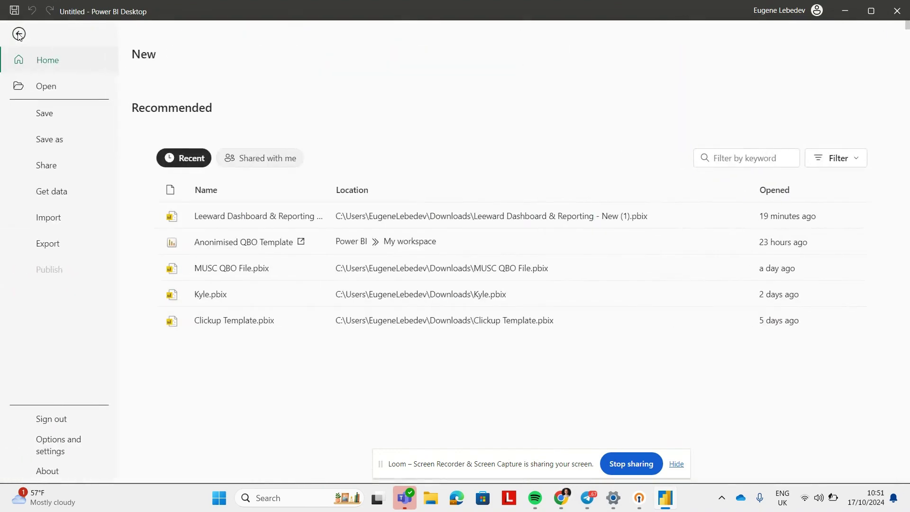
pyautogui.click(49, 217)
pyautogui.click(205, 101)
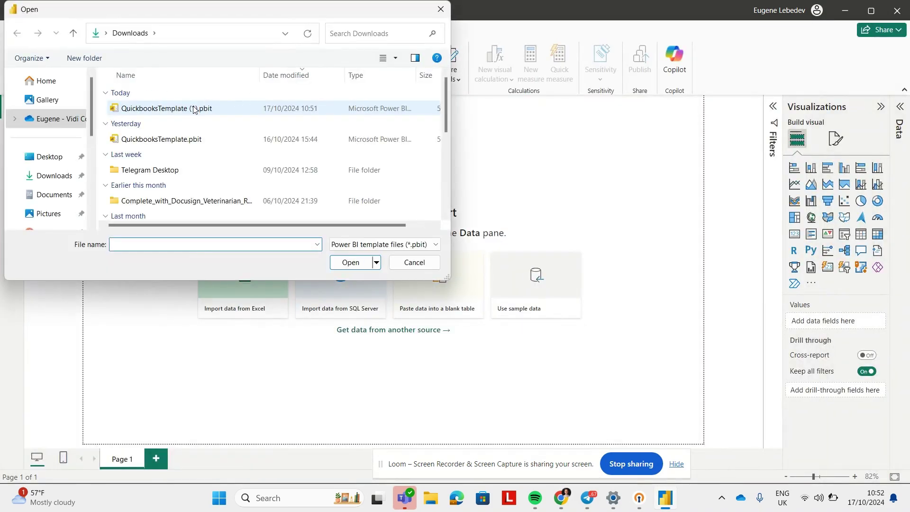
pyautogui.doubleClick(193, 109)
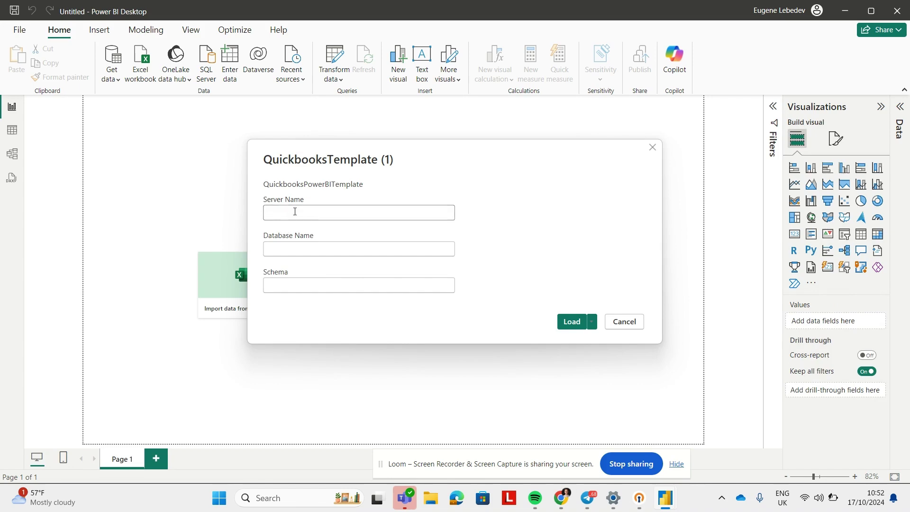
# Step: Copy the vidi-data-loader server address from the Gmail email into the Server Name field
pyautogui.click(286, 245)
pyautogui.click(290, 286)
pyautogui.click(315, 206)
pyautogui.hotkey('alt', 'Tab')
pyautogui.hotkey('alt', 'Tab')
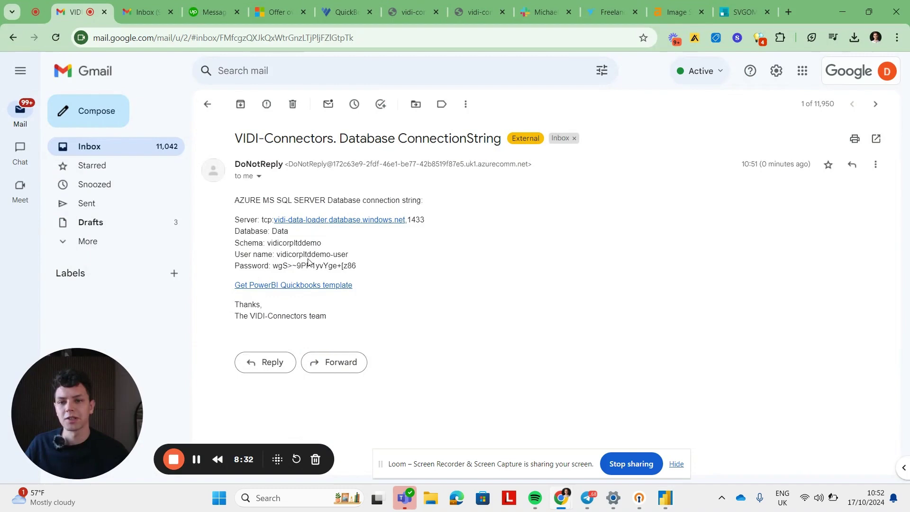
pyautogui.moveTo(262, 219); pyautogui.dragTo(417, 219)
pyautogui.hotkey('ctrl', 'c')
pyautogui.hotkey('alt', 'Tab')
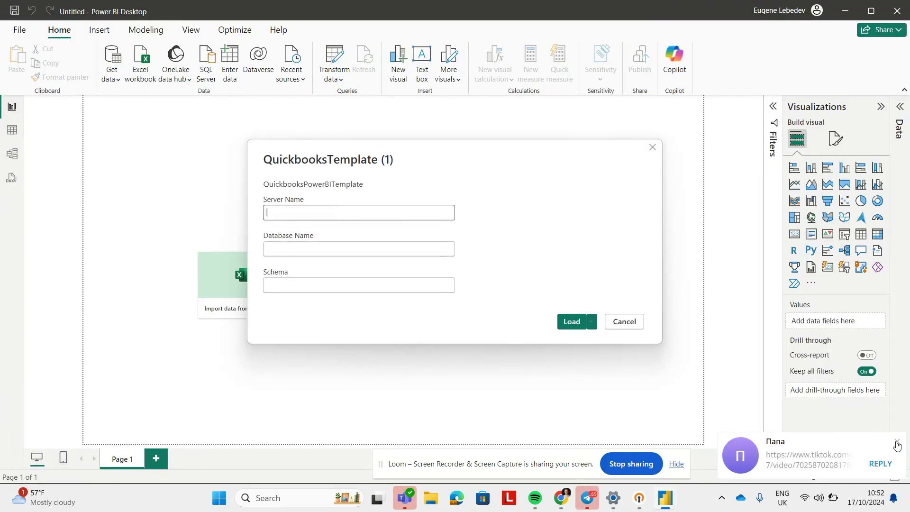
pyautogui.hotkey('ctrl', 'v')
# Step: Enter database Data and schema vidicorpltddemo, then load the template
pyautogui.click(371, 255)
pyautogui.write('Data')
pyautogui.press('Tab')
pyautogui.write('vidicorpltddemo')
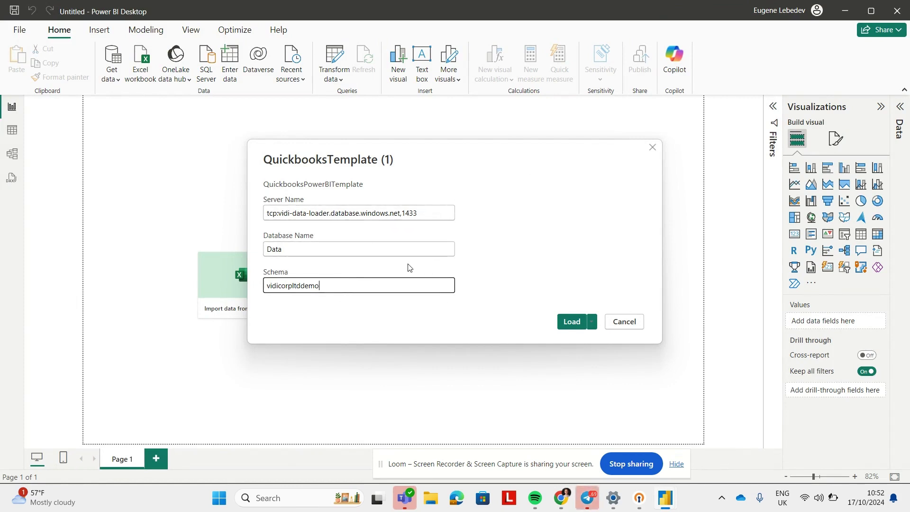
pyautogui.click(571, 323)
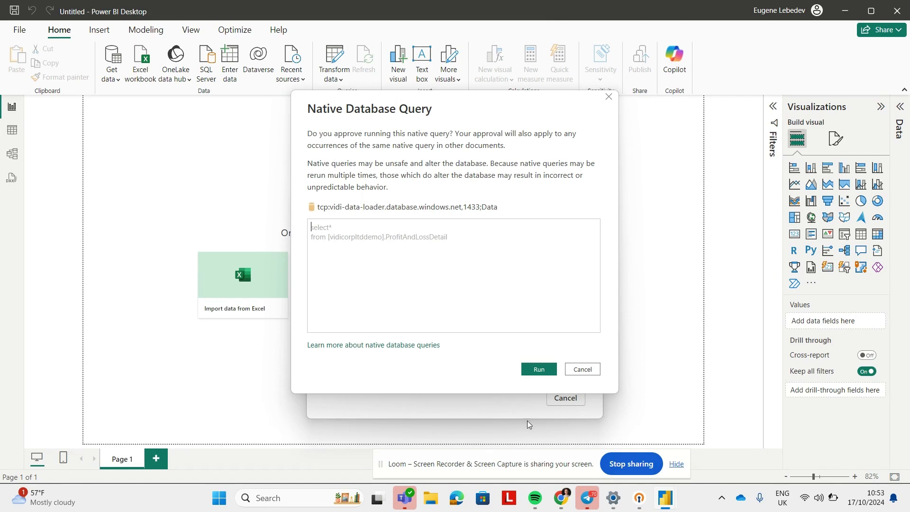
# Step: Approve all six native database queries, including profit and loss and cash flow, to finish loading
pyautogui.click(537, 371)
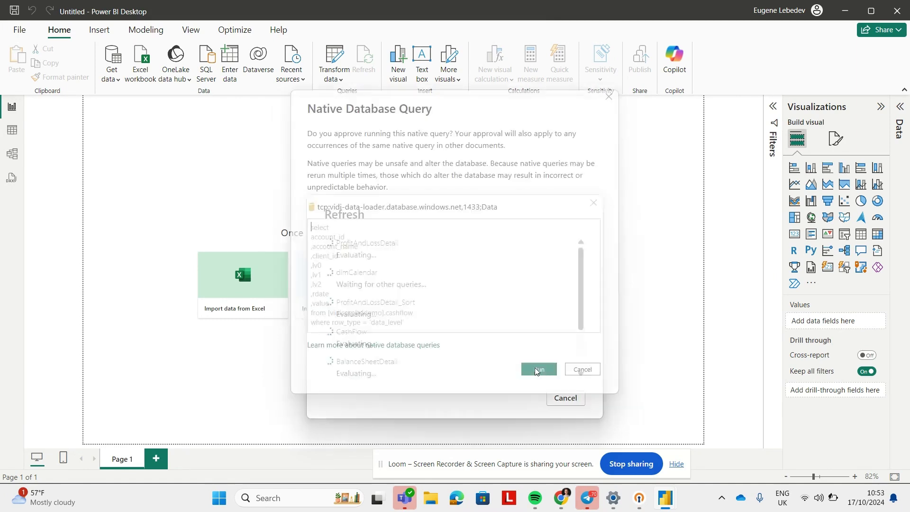
pyautogui.click(539, 369)
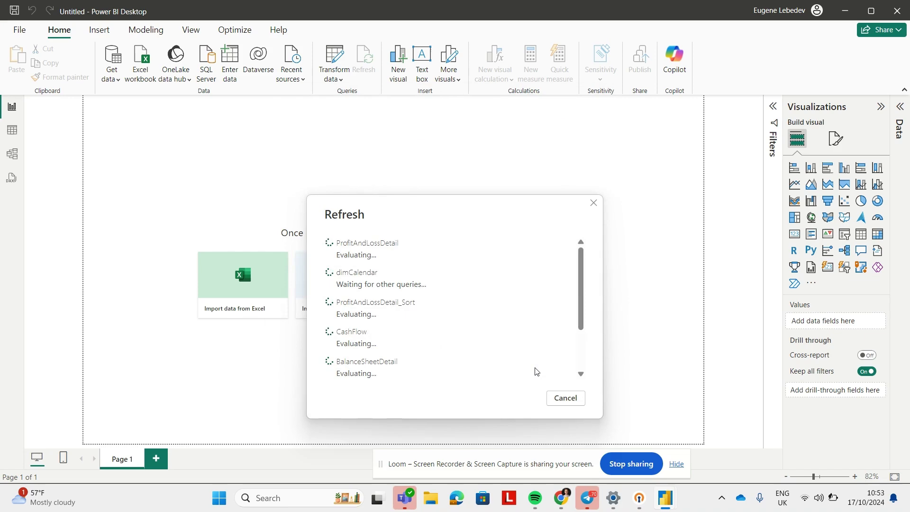
pyautogui.click(536, 371)
pyautogui.click(537, 371)
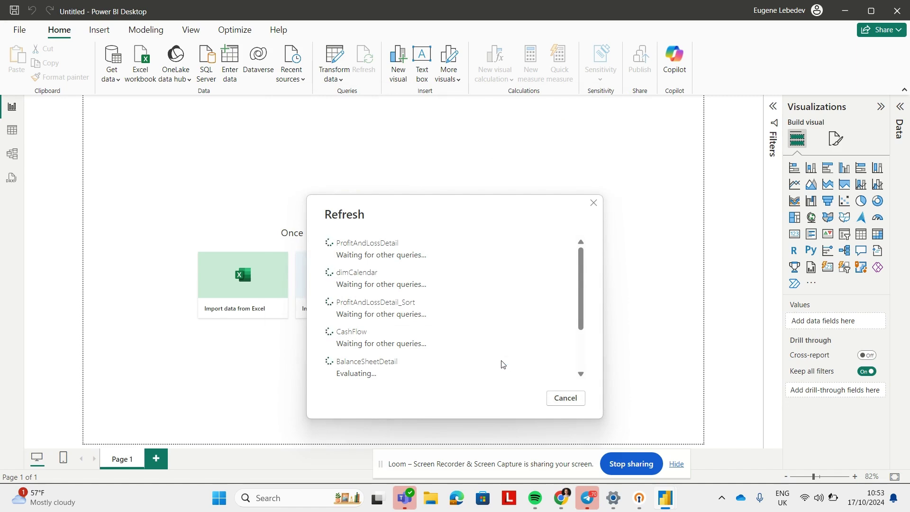
pyautogui.click(534, 368)
pyautogui.click(530, 369)
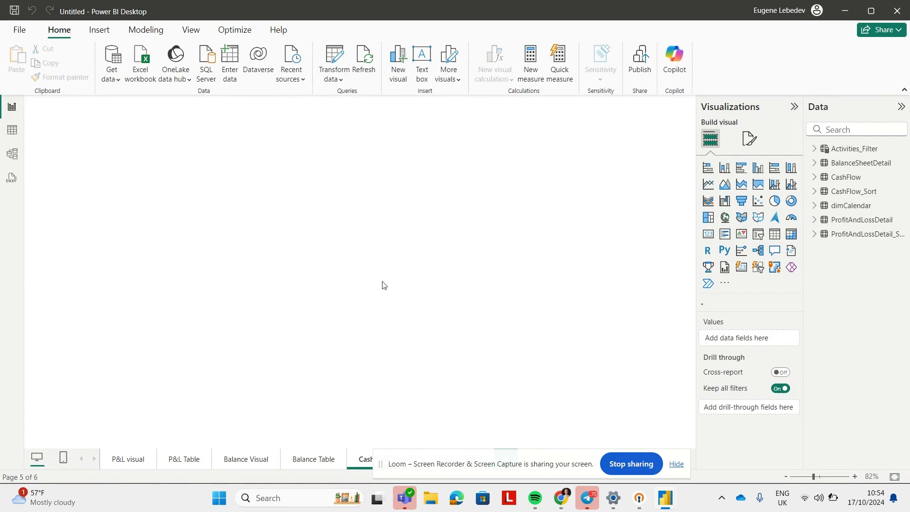
# Step: View the P&L visual, Balance Visual and CashFlow Visual pages, ending on P&L visual
pyautogui.click(126, 459)
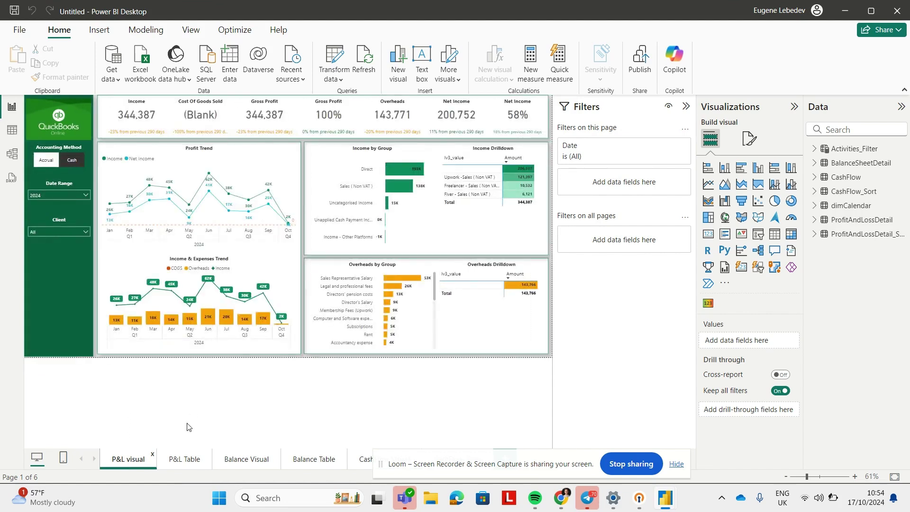
pyautogui.click(245, 463)
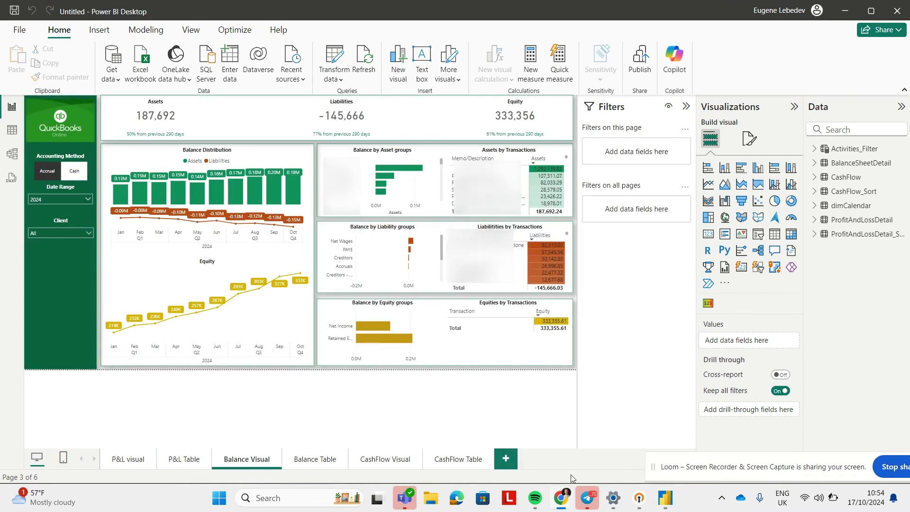
pyautogui.click(381, 463)
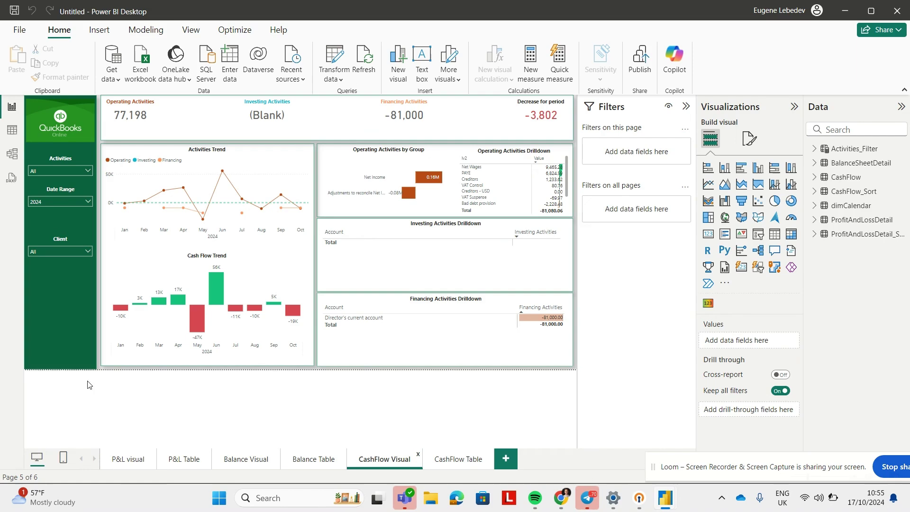
pyautogui.click(128, 459)
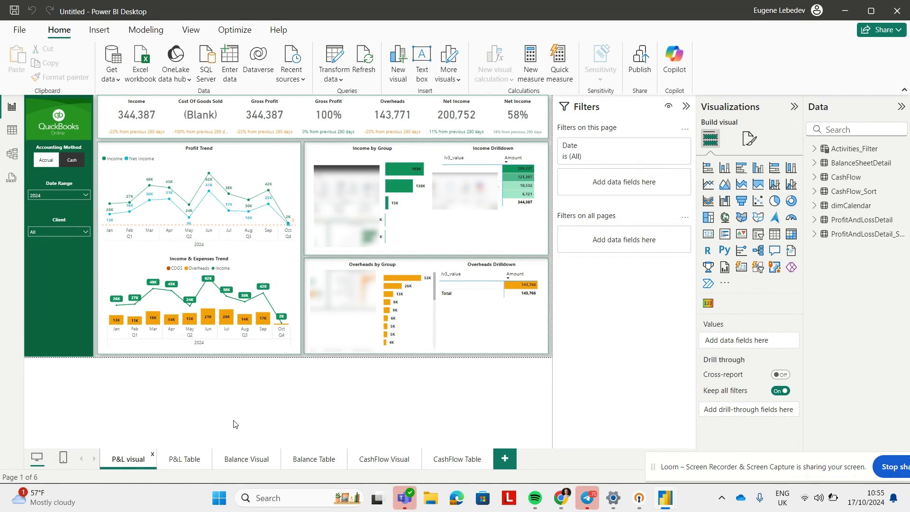
# Step: Save the report as 'Vidi_template_demo' .pbix file
pyautogui.click(19, 29)
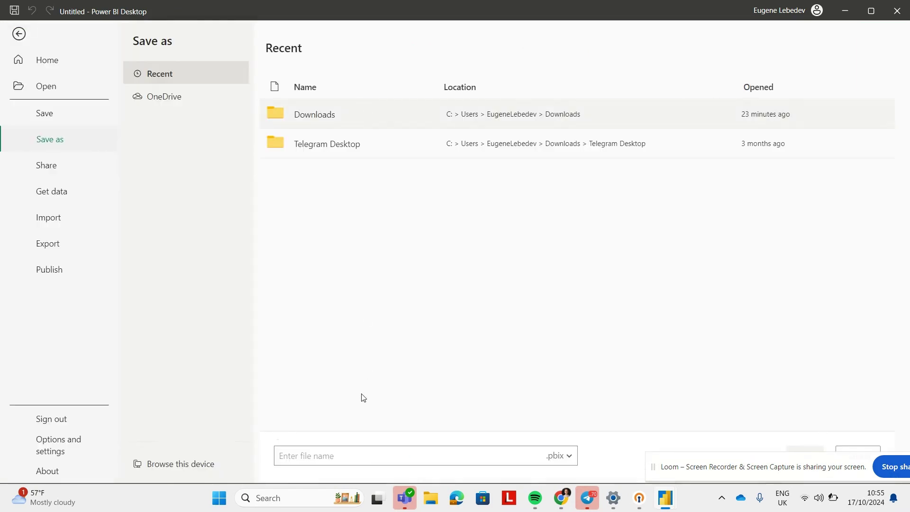
pyautogui.write('Vidi')
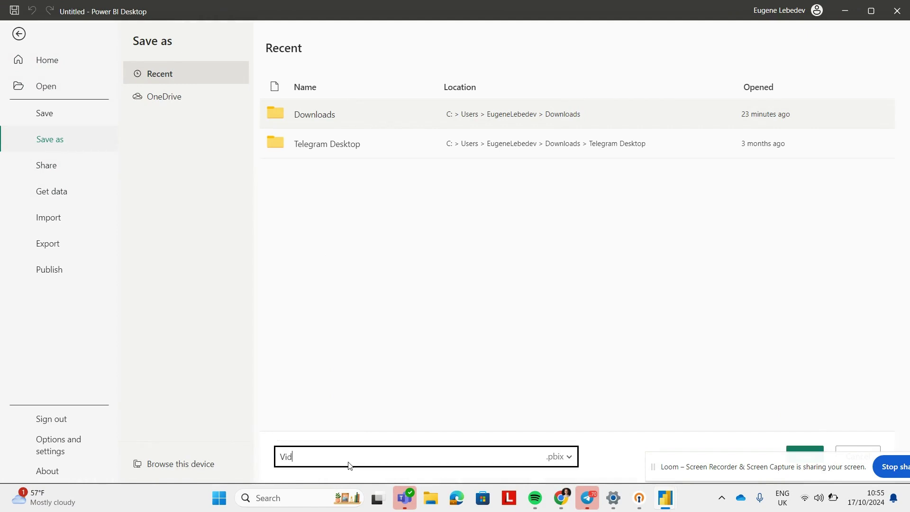
pyautogui.write('_template_demo')
pyautogui.click(814, 450)
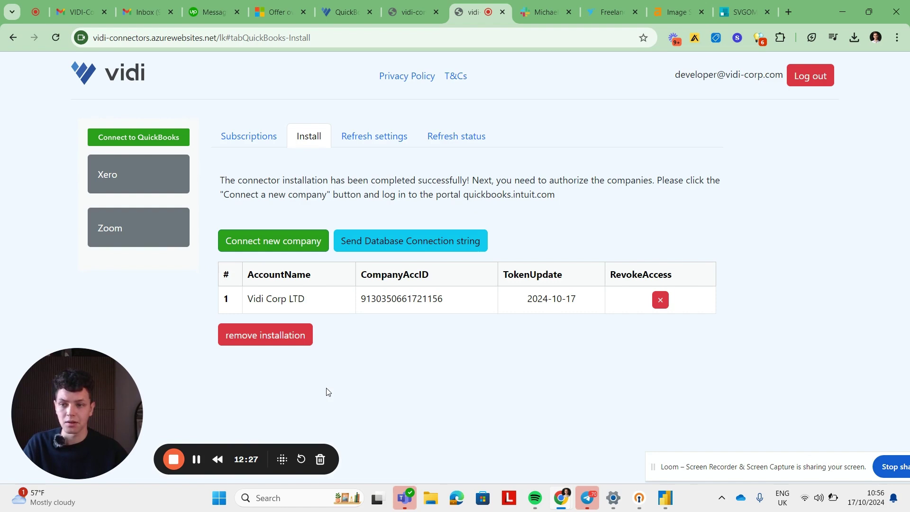
# Step: Switch to the Subscriptions tab of the QuickBooks connector section
pyautogui.click(248, 139)
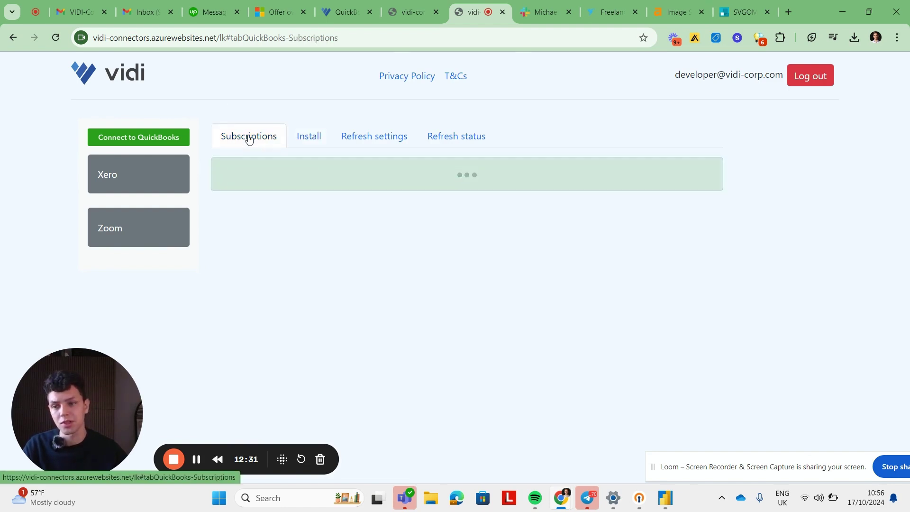